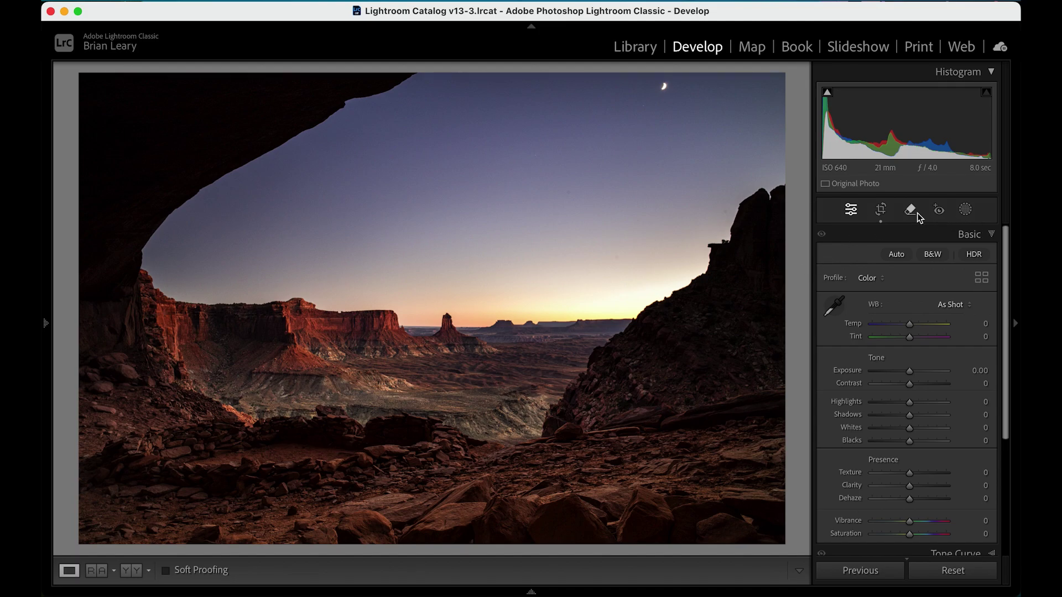
With the Remove tool in Clone mode, add a sky spot sourced from the red mesa
left_click(911, 211)
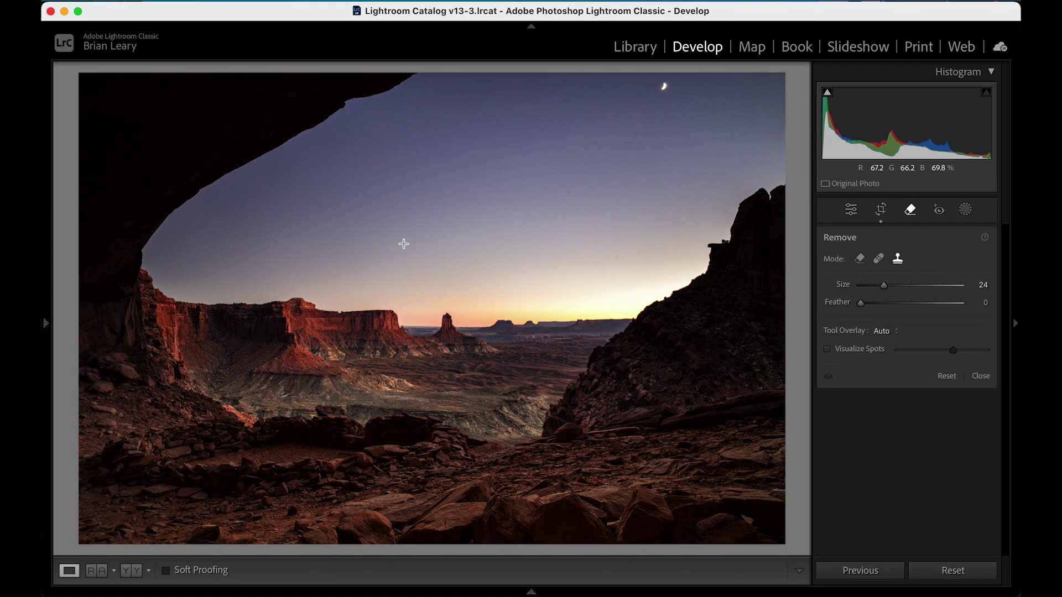
left_click(403, 243)
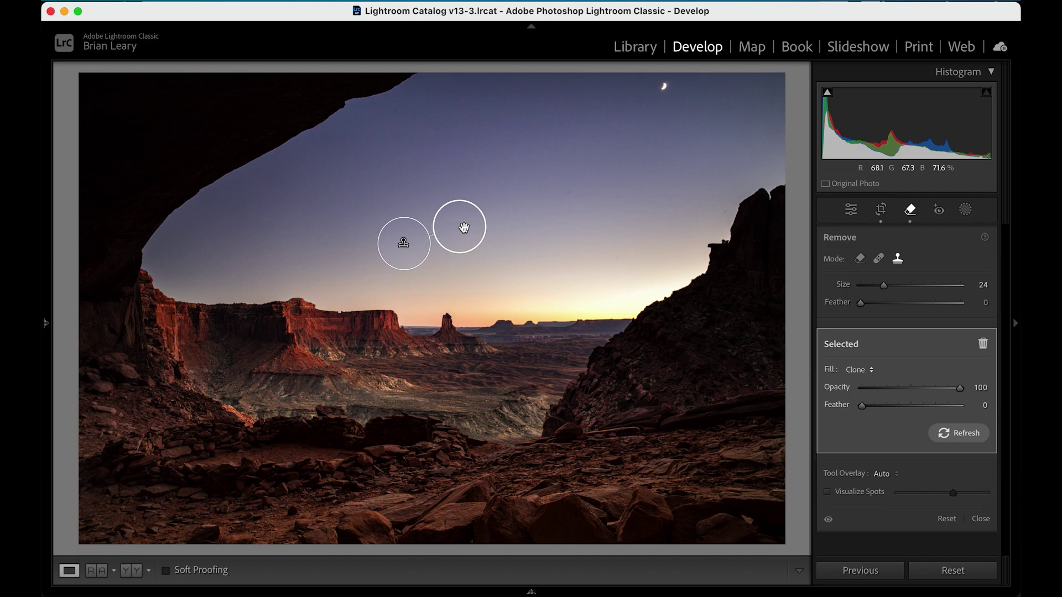
mouse_move(463, 227)
left_mouse_down()
mouse_move(487, 252)
mouse_move(483, 288)
left_mouse_up()
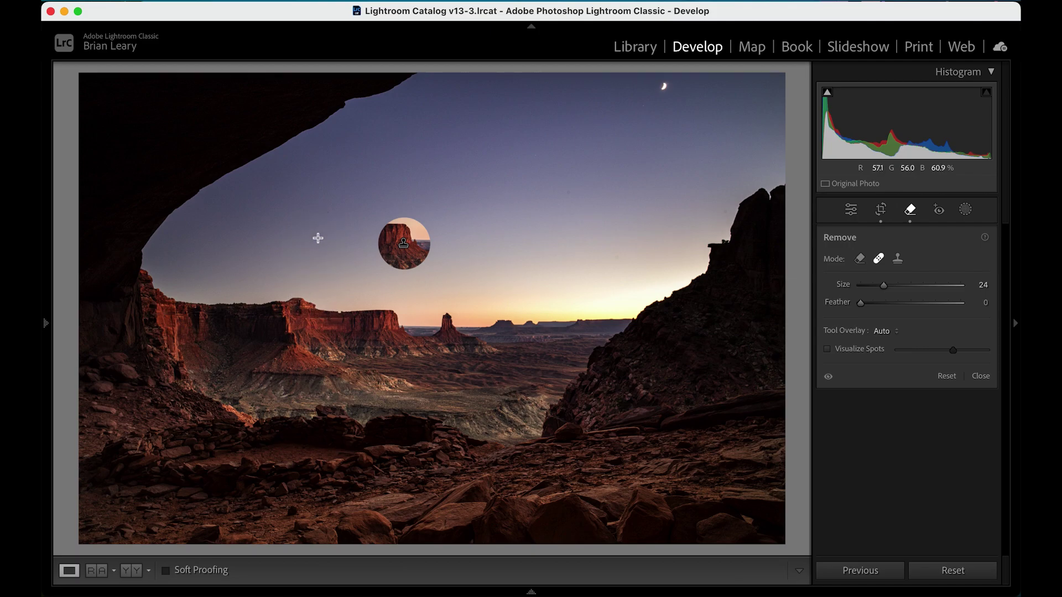
Add a heal spot left of the clone sampling the mesa, then nudge the clone and its source
left_click(318, 238)
left_click_drag(444, 206, 303, 342)
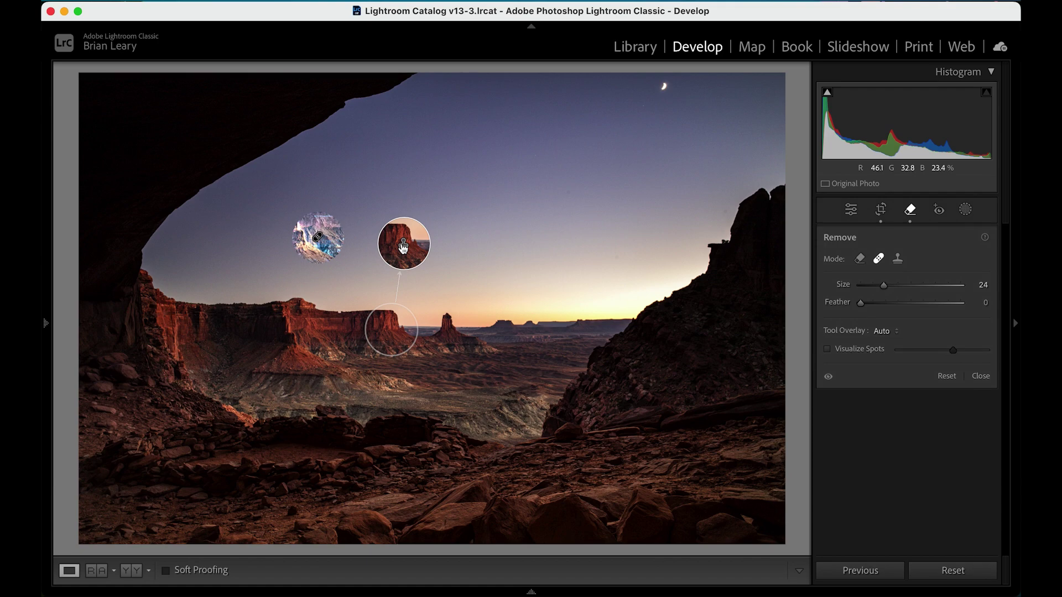
left_click(403, 247)
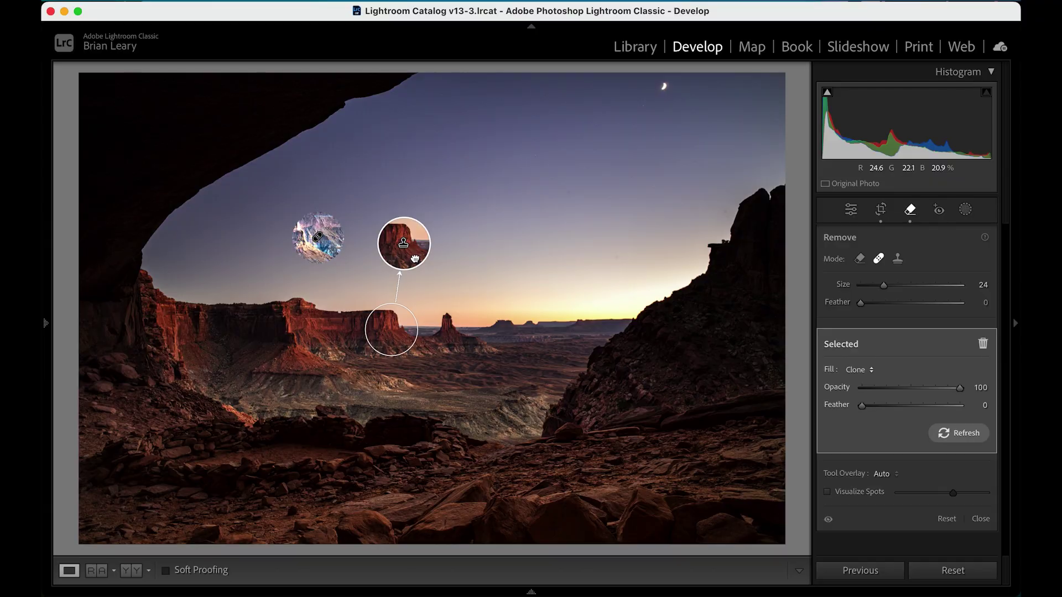
left_click_drag(417, 259, 426, 261)
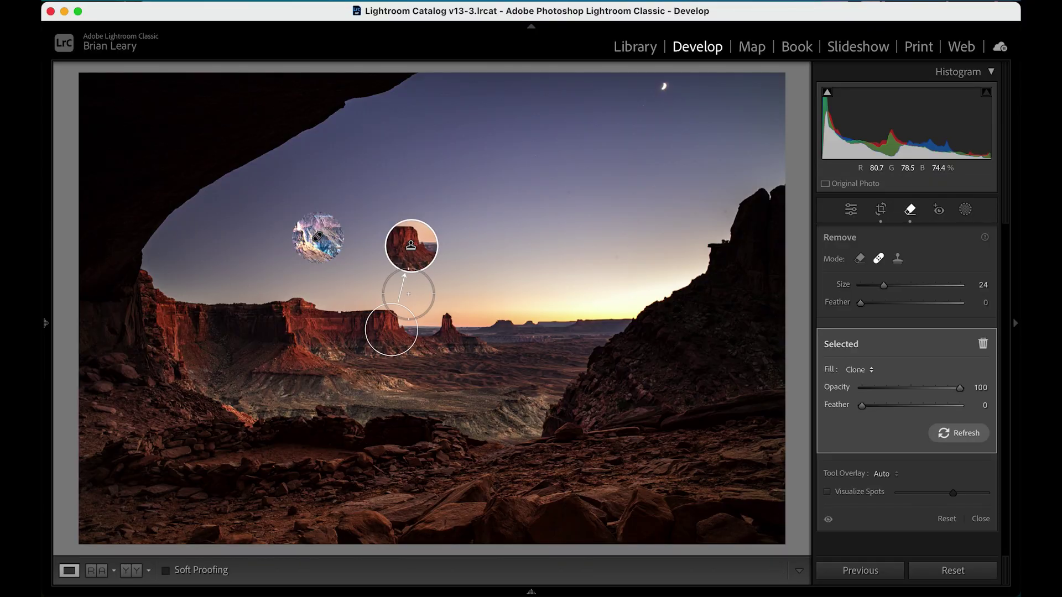
left_click_drag(394, 335, 383, 337)
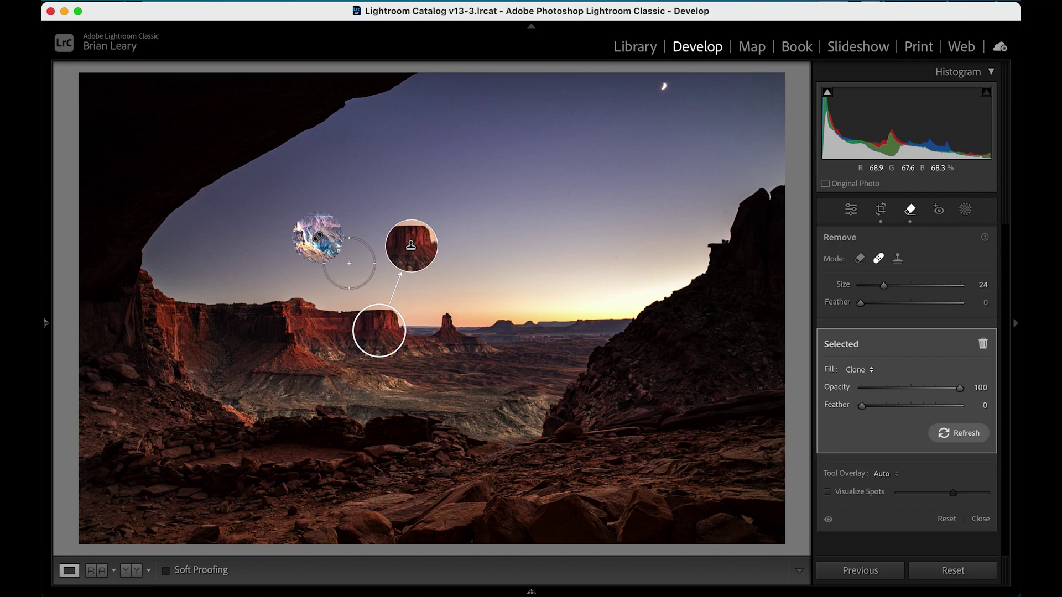
left_click(319, 240)
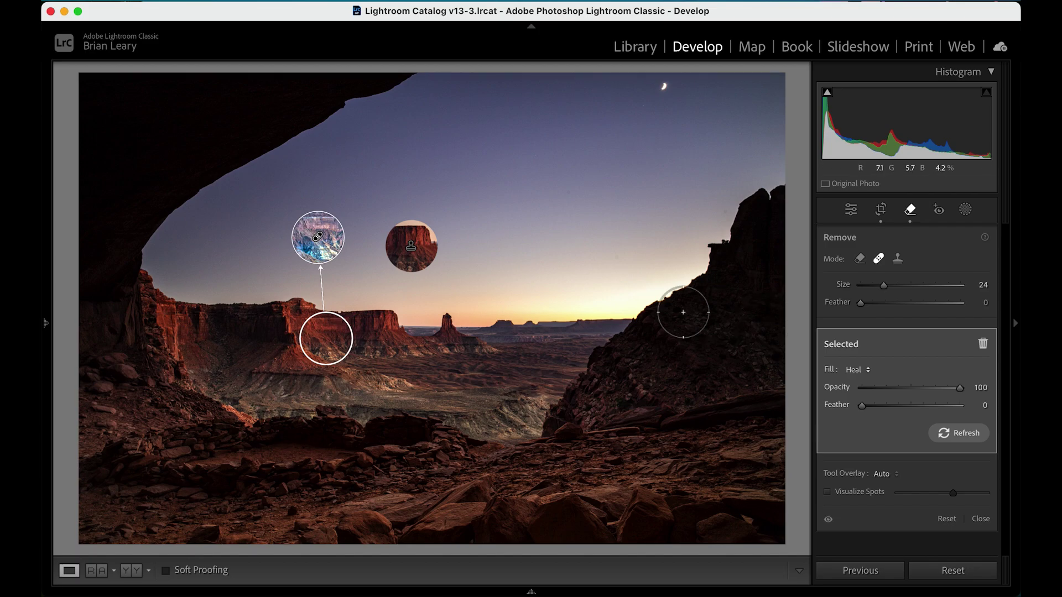
Delete the selected heal spot and heal a new spot in the sky above the left cliffs
key("Delete")
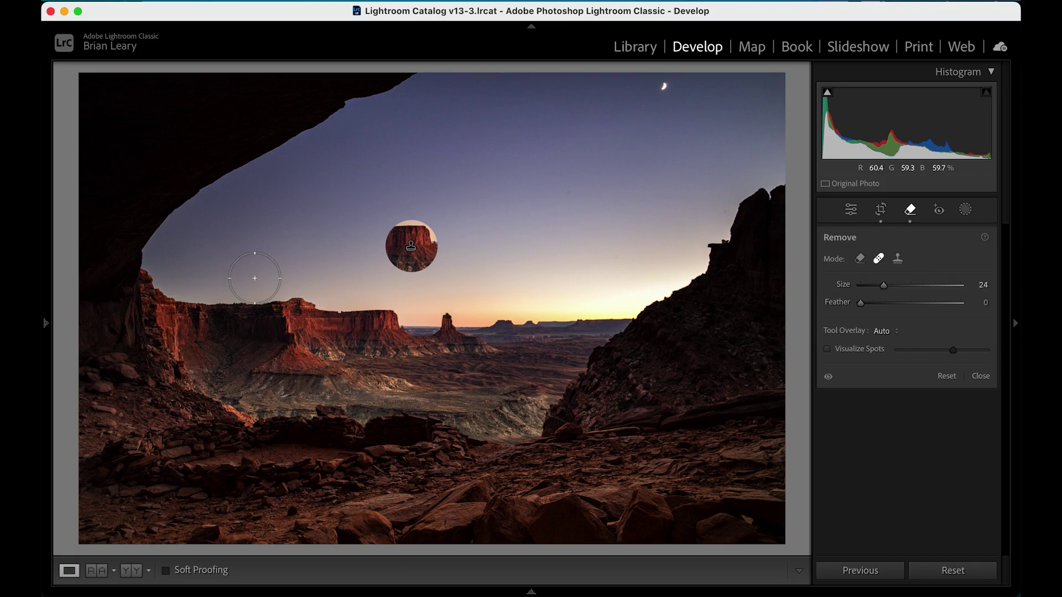
left_click(255, 279)
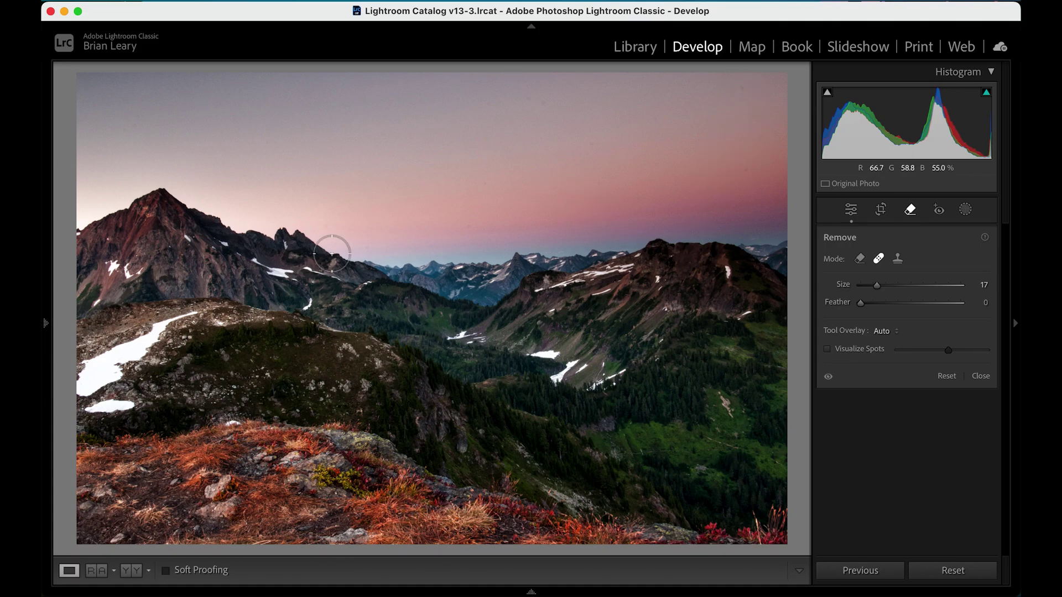
Zoom to 100% on the top-right sky, shrink the brush to size 8, and heal a dust speck
mouse_move(47, 322)
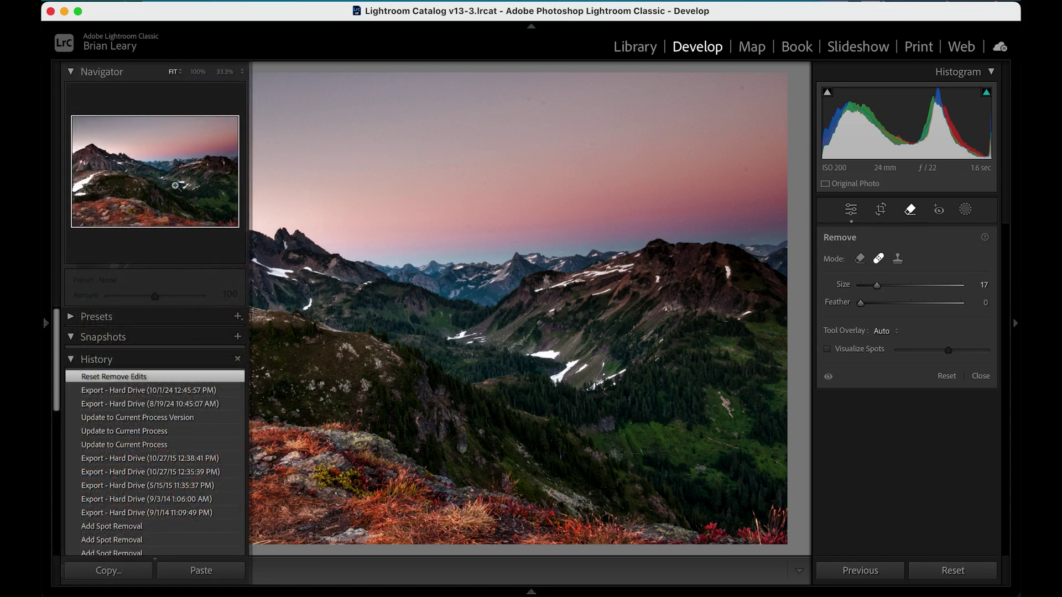
left_click(213, 137)
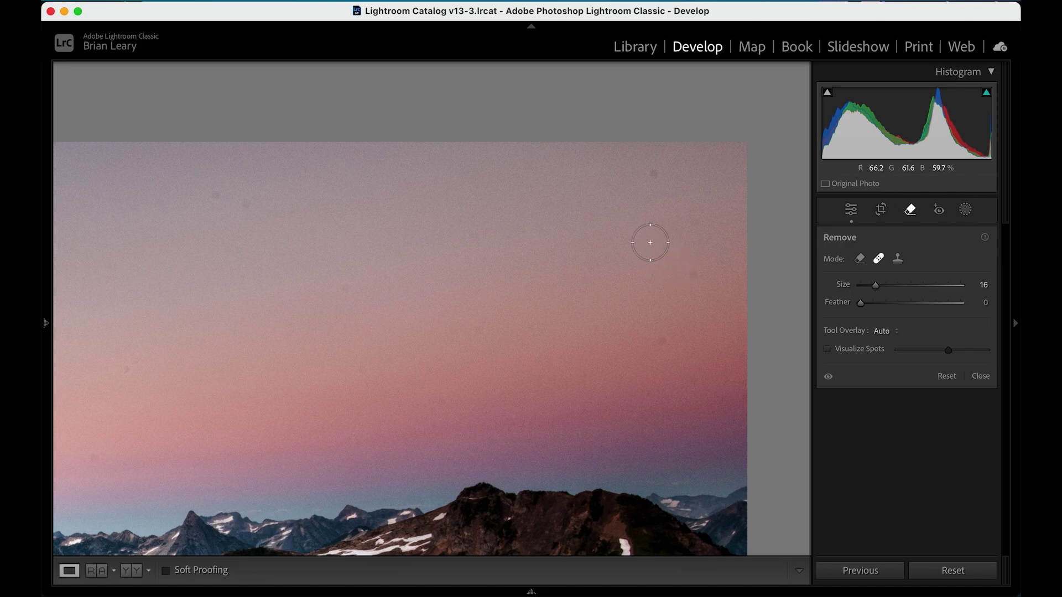
key("bracketleft")
key("bracketleft")
key("bracketleft")
key("bracketleft")
left_click(654, 174)
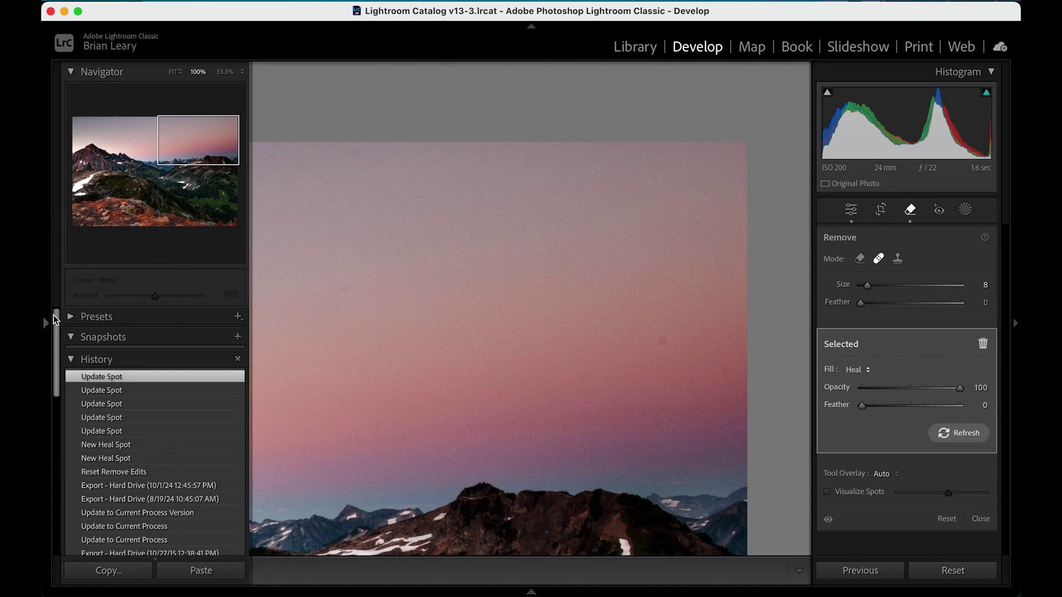
Fit the photo, turn on Visualize Spots with a slightly raised threshold, and hide the left panel
left_click(175, 73)
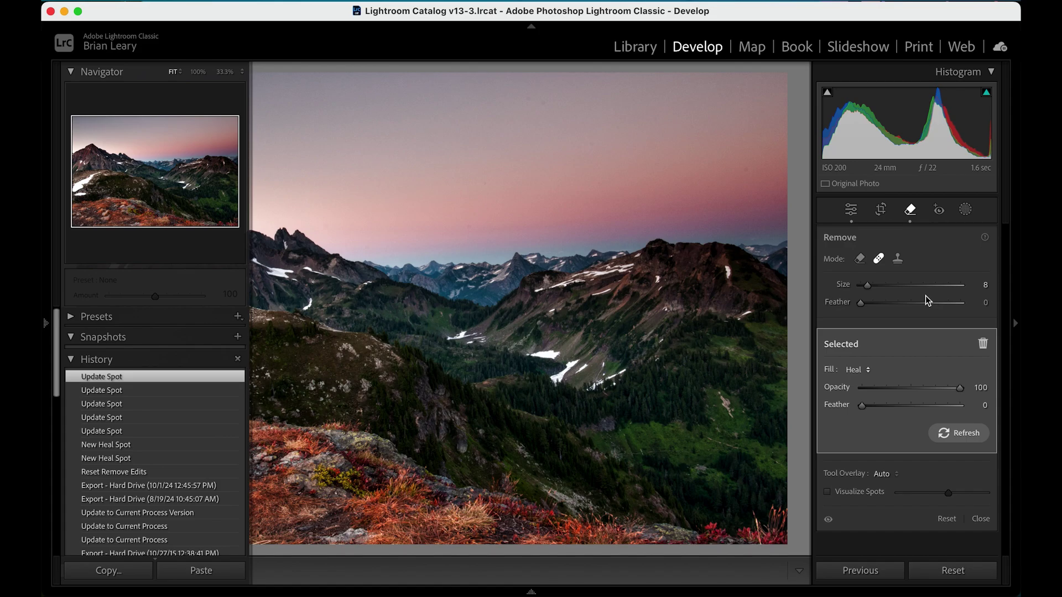
left_click(827, 492)
left_click(44, 310)
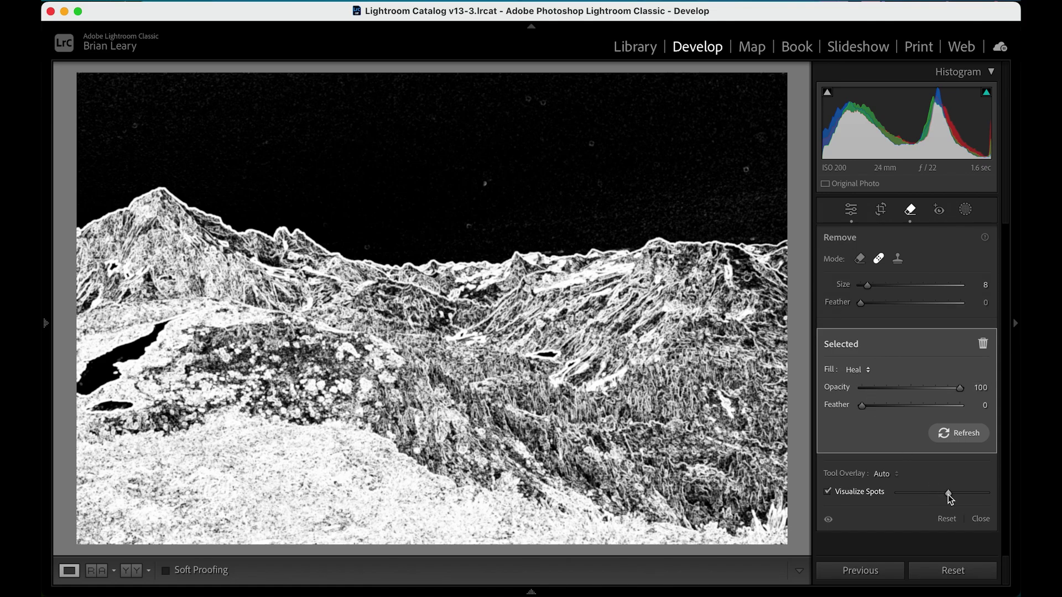
left_click_drag(950, 495, 952, 496)
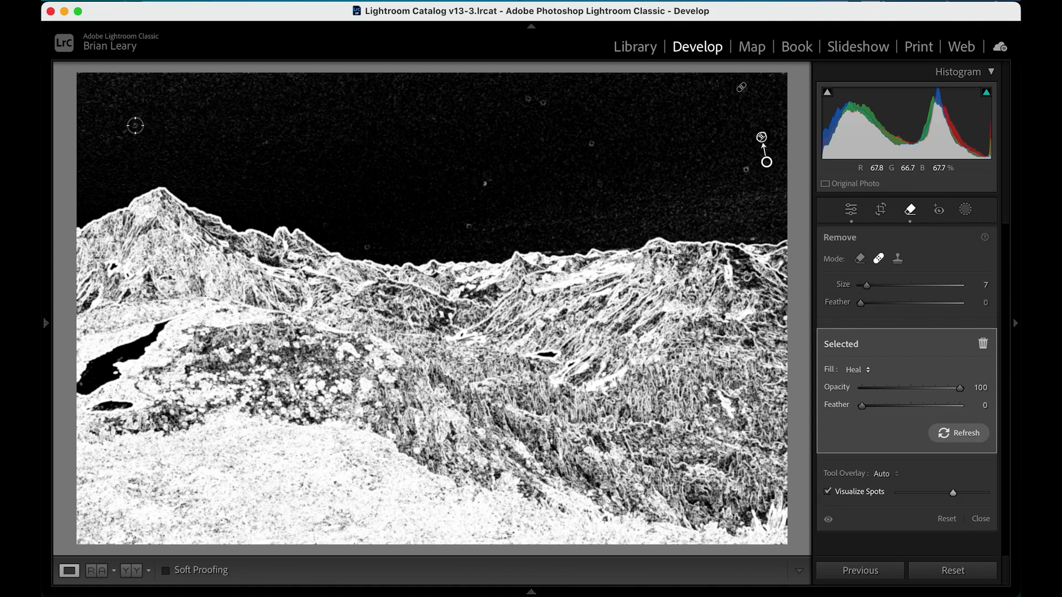
With a smaller brush, heal nine dust specks across the sky, then turn Visualize Spots off
key("bracketleft")
left_click(135, 126)
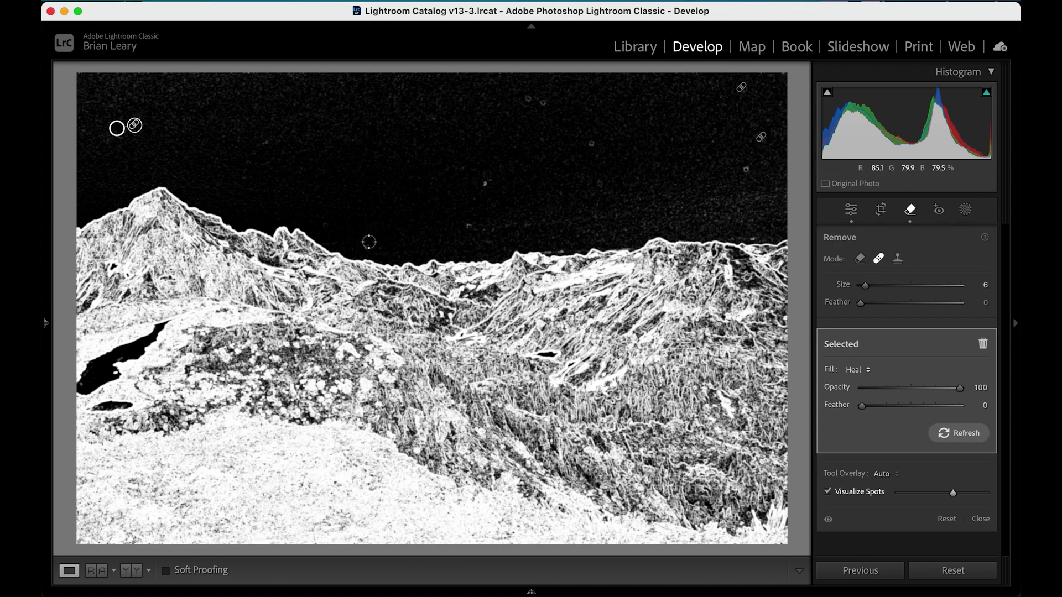
left_click(366, 246)
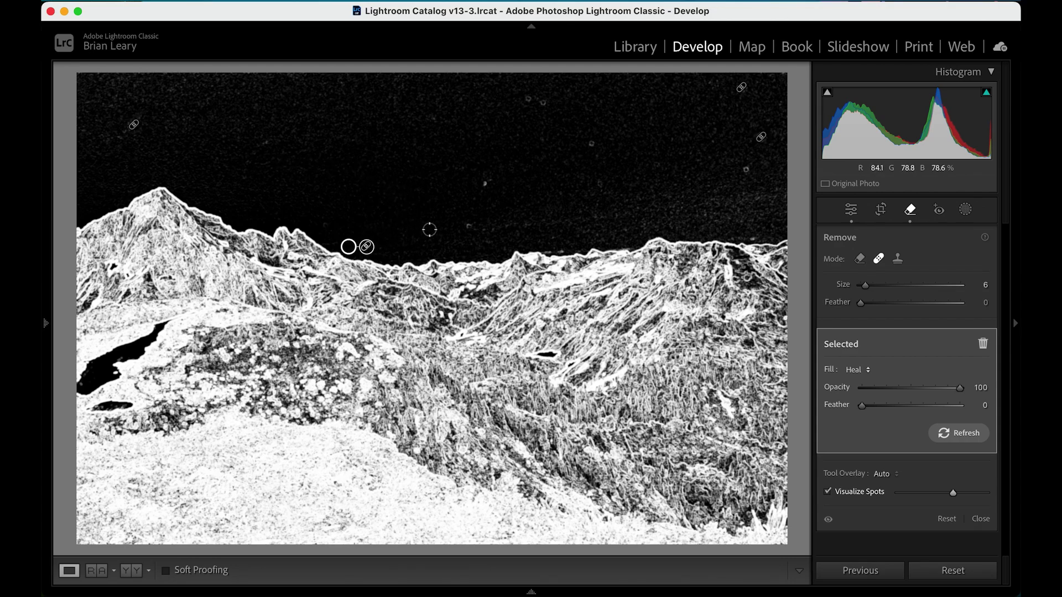
left_click(467, 227)
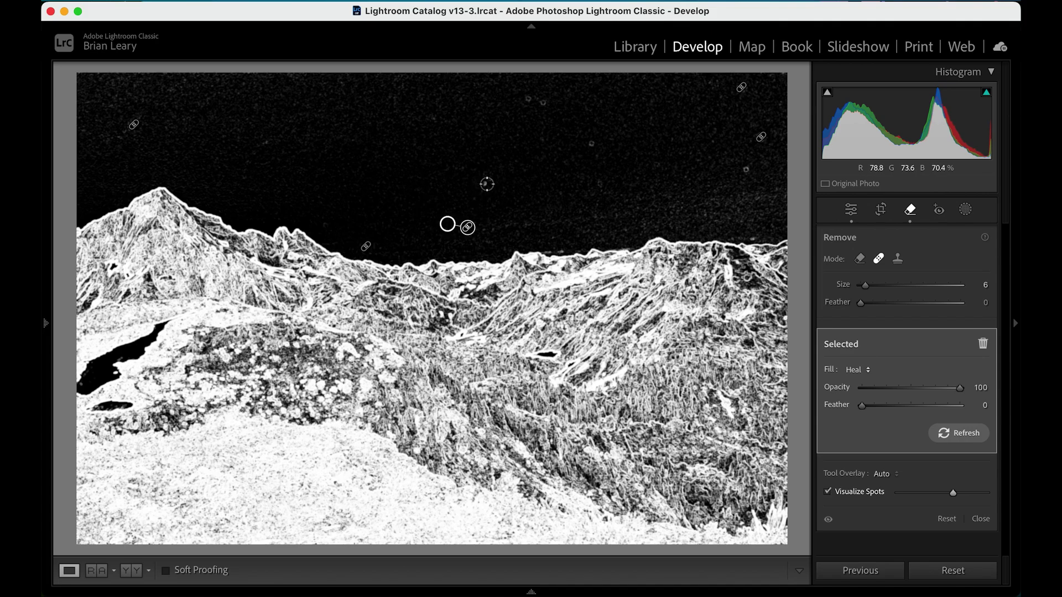
left_click(485, 183)
left_click(526, 99)
left_click(544, 102)
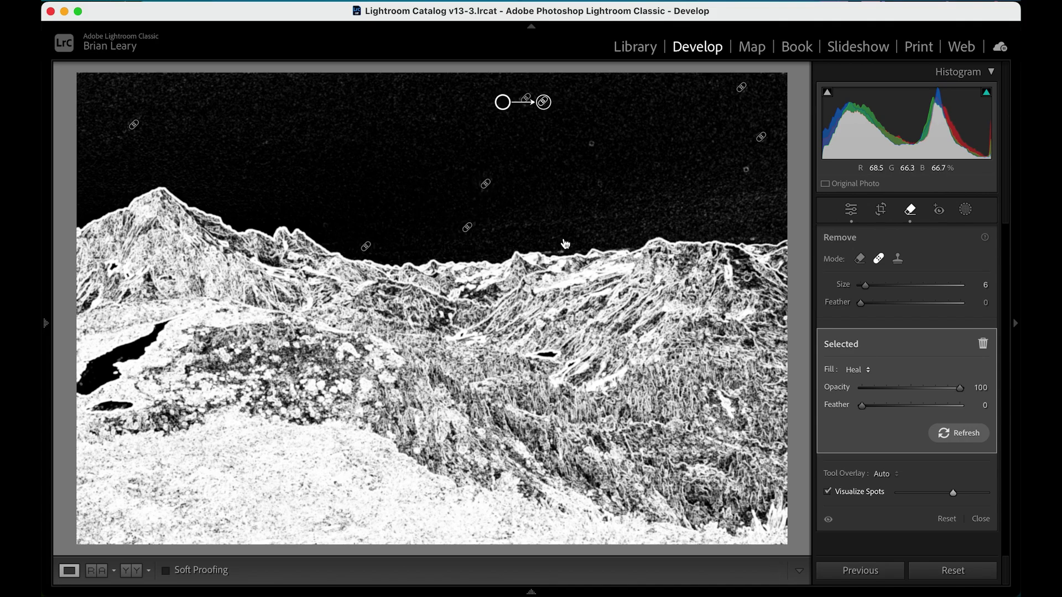
left_click(592, 147)
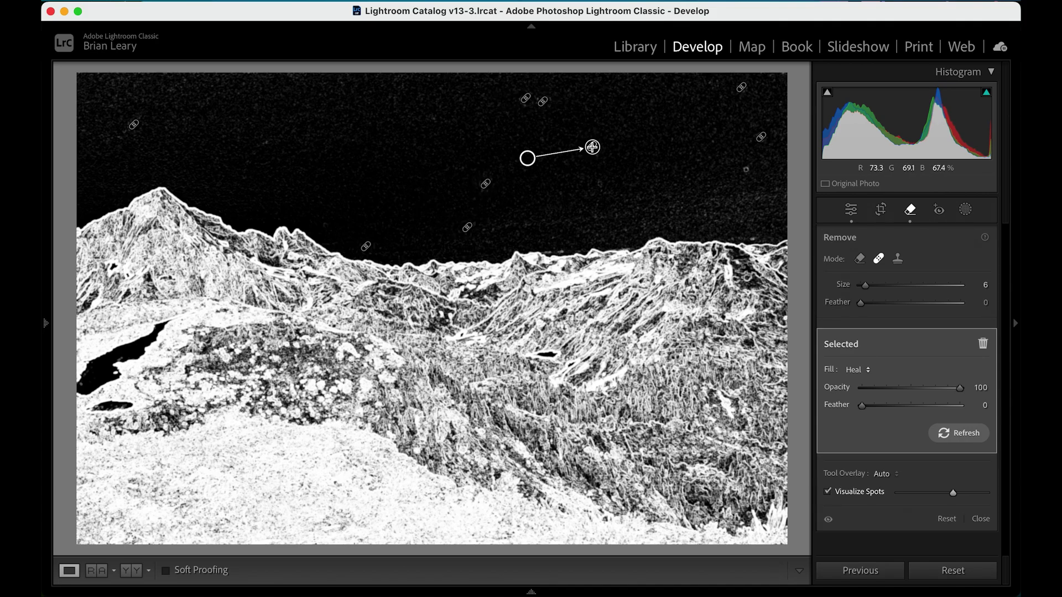
left_click(599, 181)
left_click(746, 169)
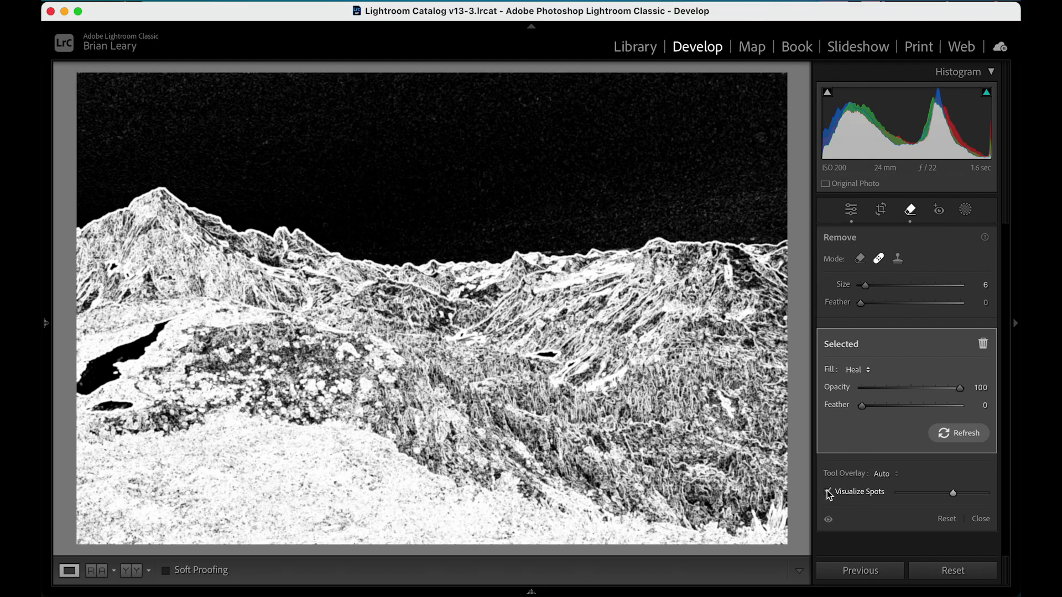
left_click(828, 492)
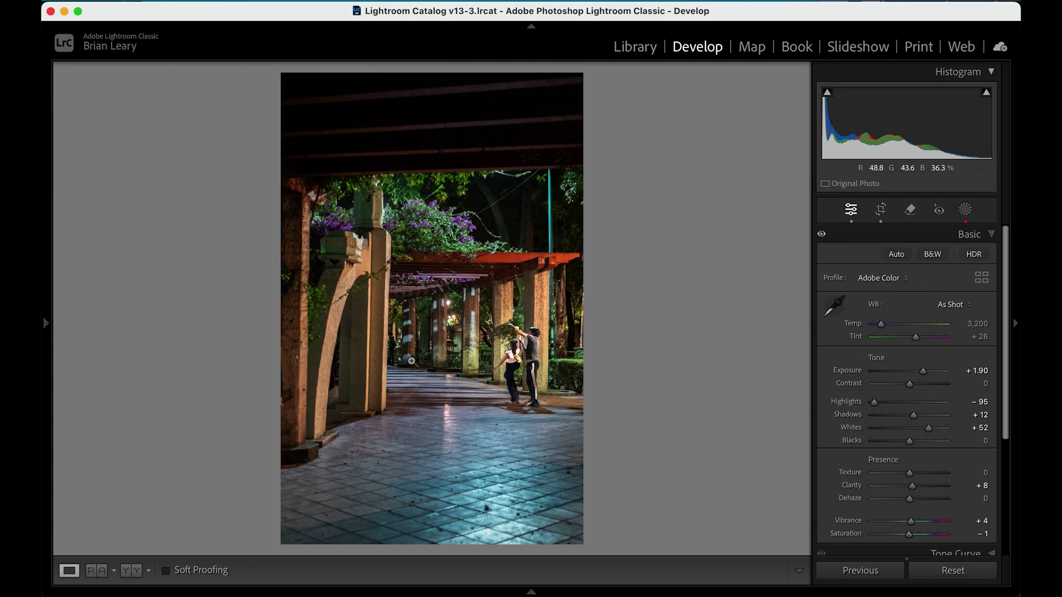
Turn on Use generative AI and zoom the pergola photo to 100%
left_click(392, 346)
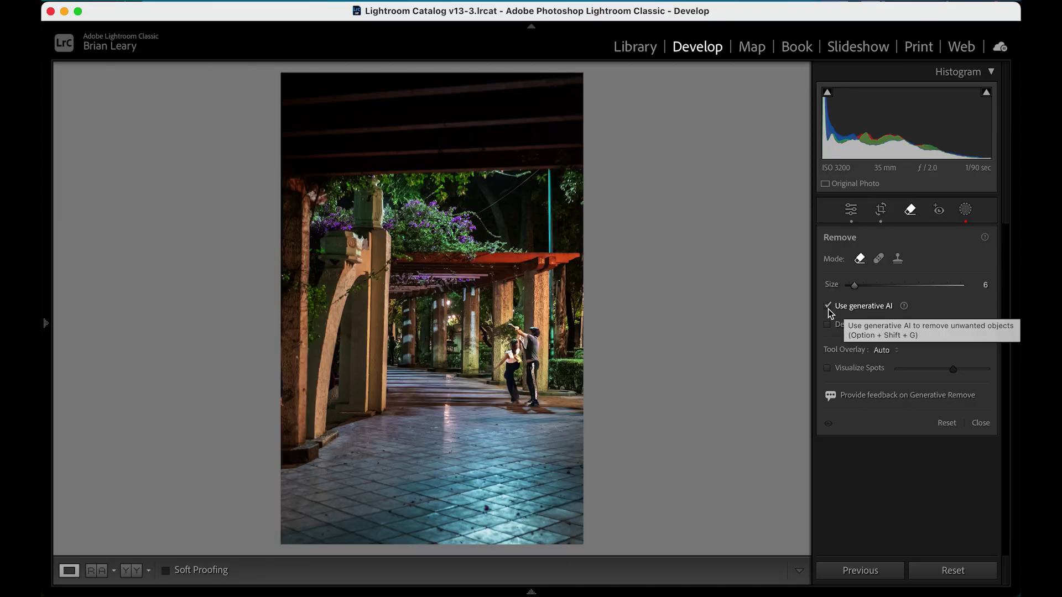
mouse_move(46, 327)
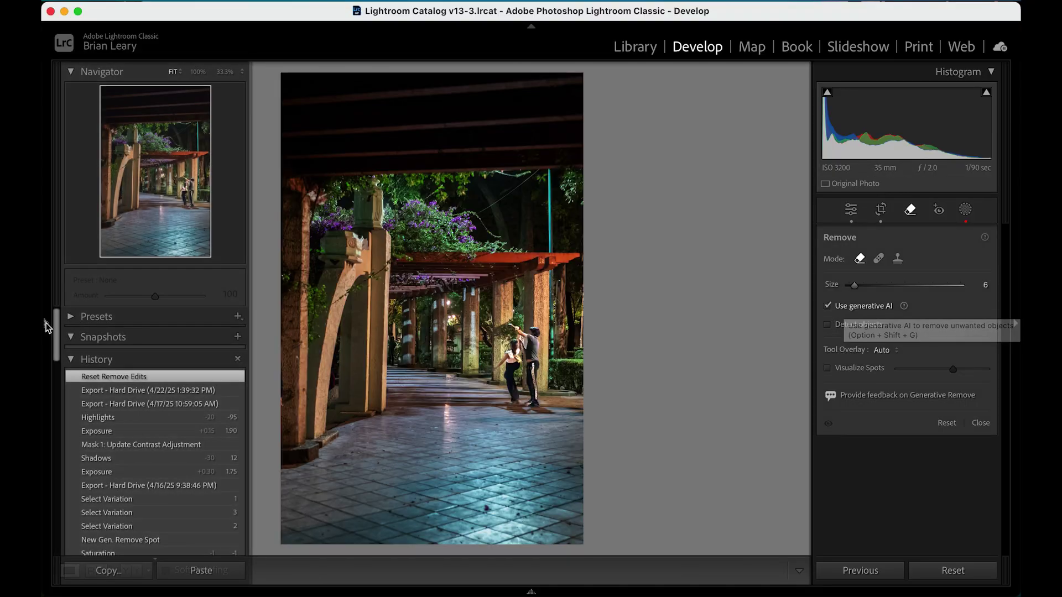
left_click(143, 184)
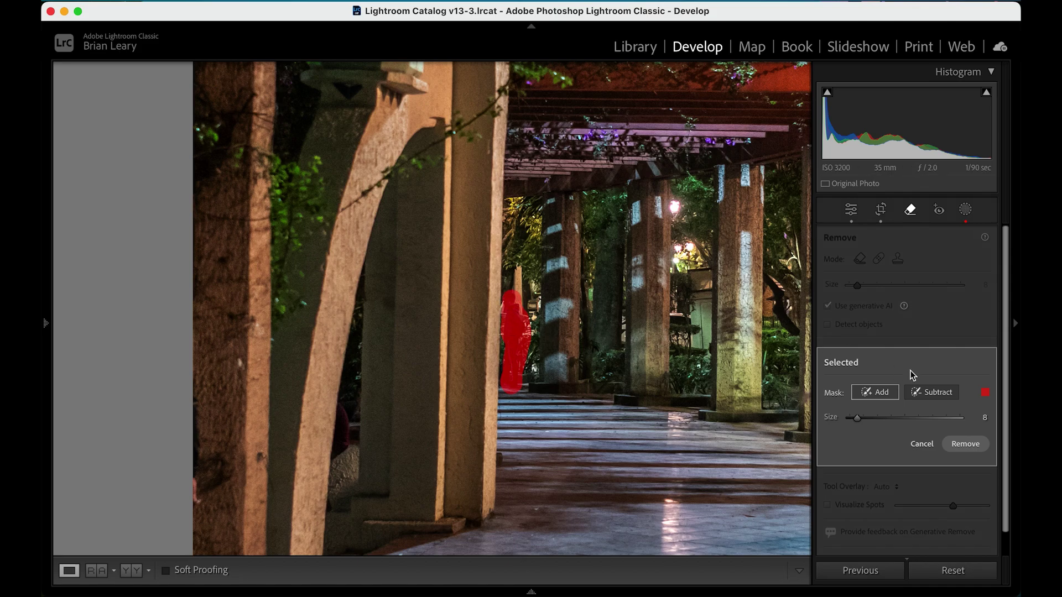
Erase the masked figure between the pillars with a generative AI fill, then close the tool
left_click(967, 445)
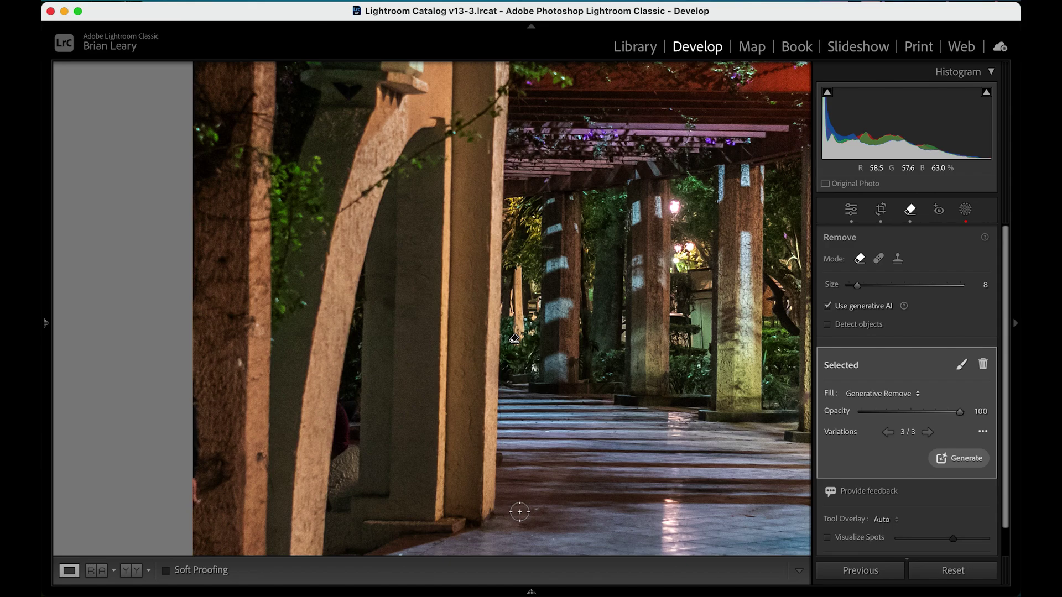
left_click(531, 590)
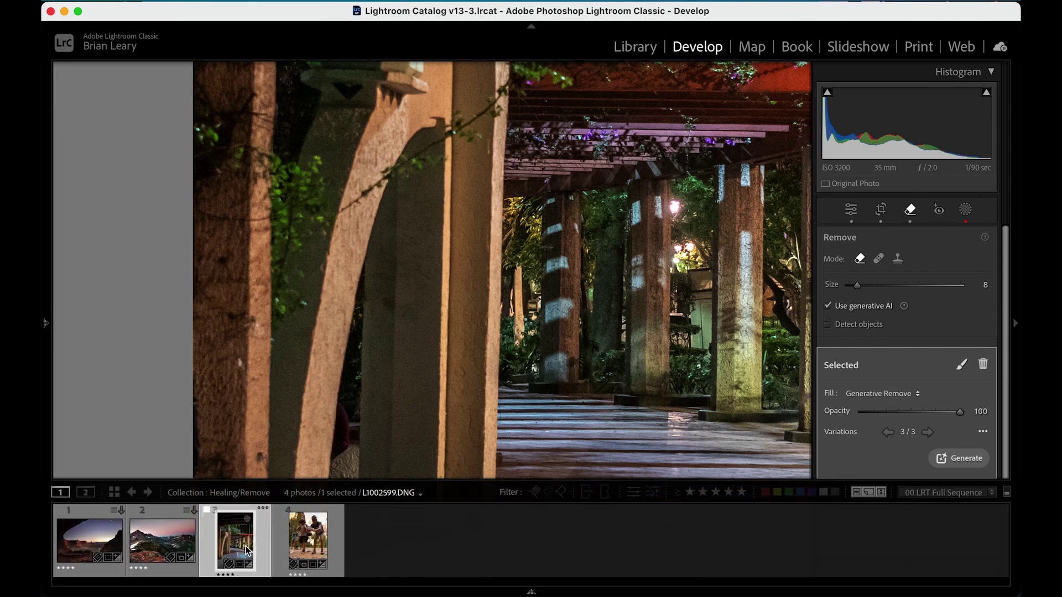
left_click(908, 213)
Fit the tarantula photo in view and reopen the Remove tool
left_click(574, 210)
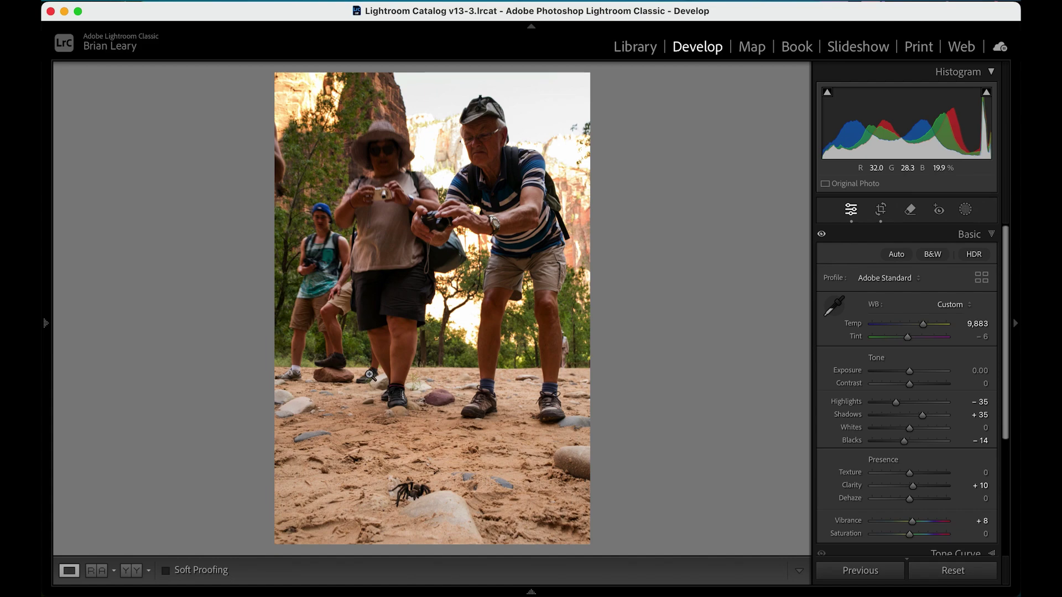
left_click(907, 211)
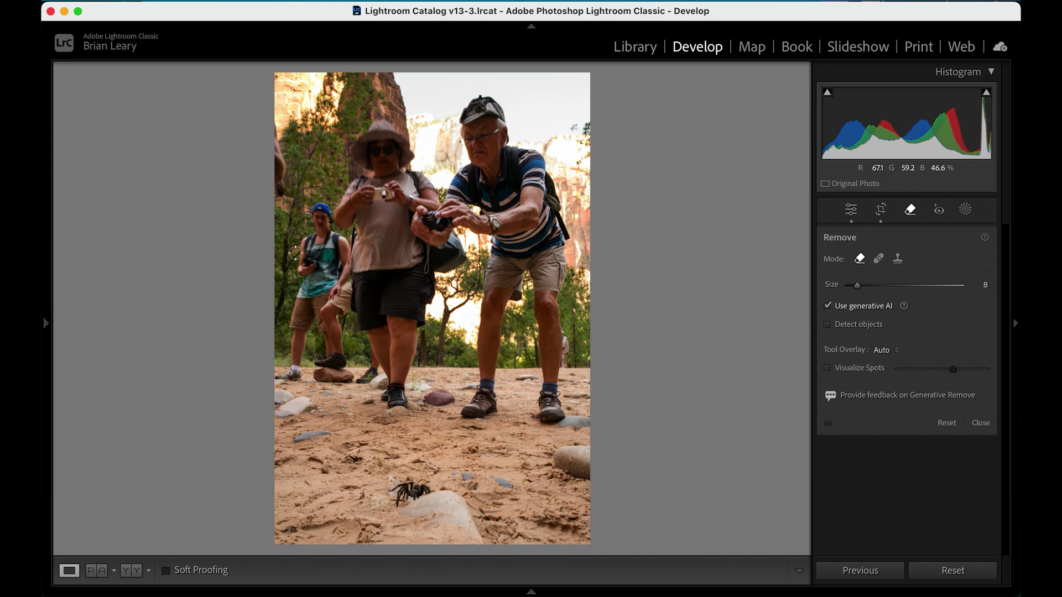
Raise brush size to 14, mask the blue-capped boy and the patch by the woman's shoe, and remove them
scroll(295, 253, "up", 3)
left_click_drag(316, 209, 320, 214)
mouse_move(324, 222)
left_mouse_down()
mouse_move(304, 268)
mouse_move(297, 356)
mouse_move(280, 379)
mouse_move(293, 379)
left_mouse_up()
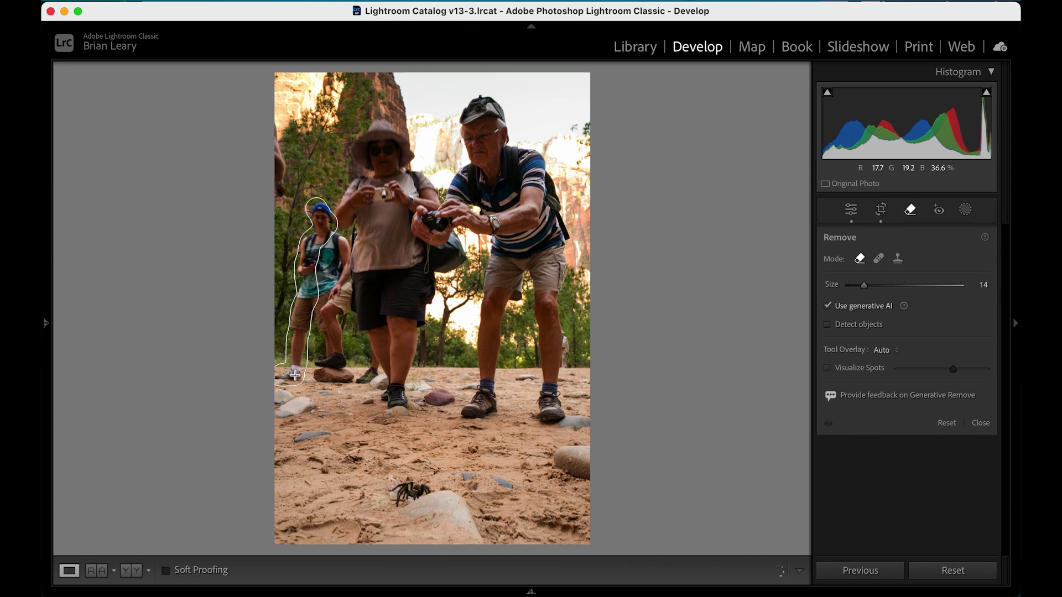
mouse_move(309, 306)
left_mouse_down()
mouse_move(322, 240)
mouse_move(348, 237)
mouse_move(341, 304)
mouse_move(330, 304)
mouse_move(326, 327)
mouse_move(336, 359)
mouse_move(321, 363)
mouse_move(338, 362)
mouse_move(319, 330)
mouse_move(313, 359)
left_mouse_up()
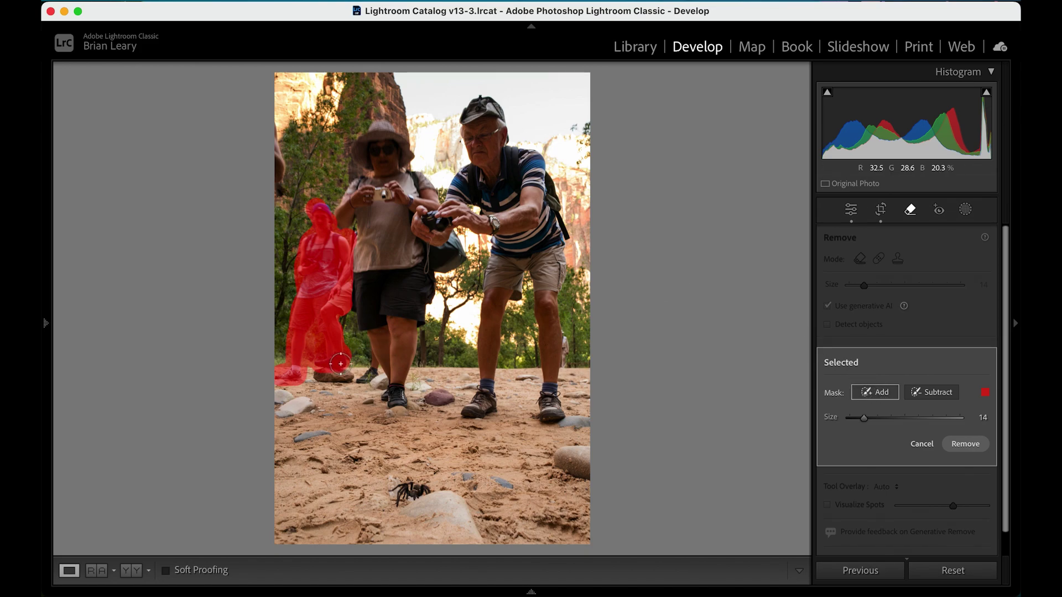
left_click_drag(364, 380, 369, 365)
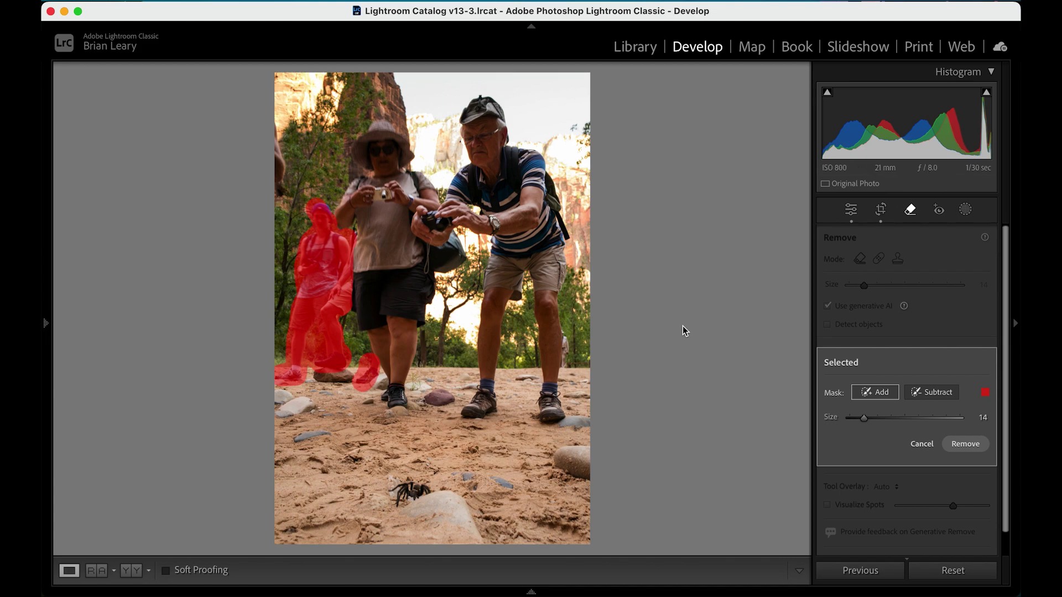
left_click(967, 450)
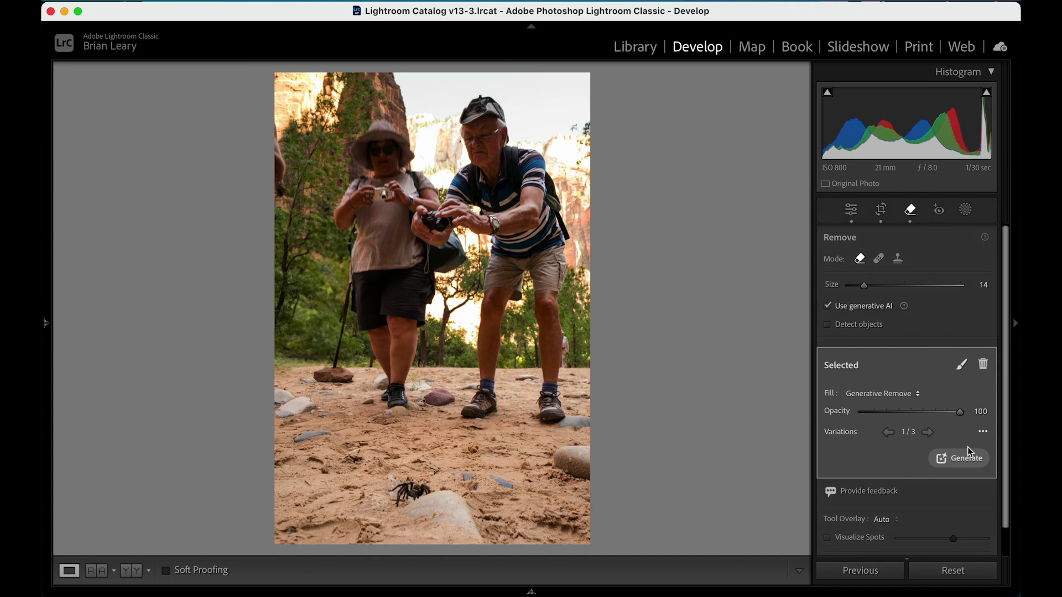
Preview fill variations 2 and 3, generate a fresh set, and step through the new variations
left_click(931, 437)
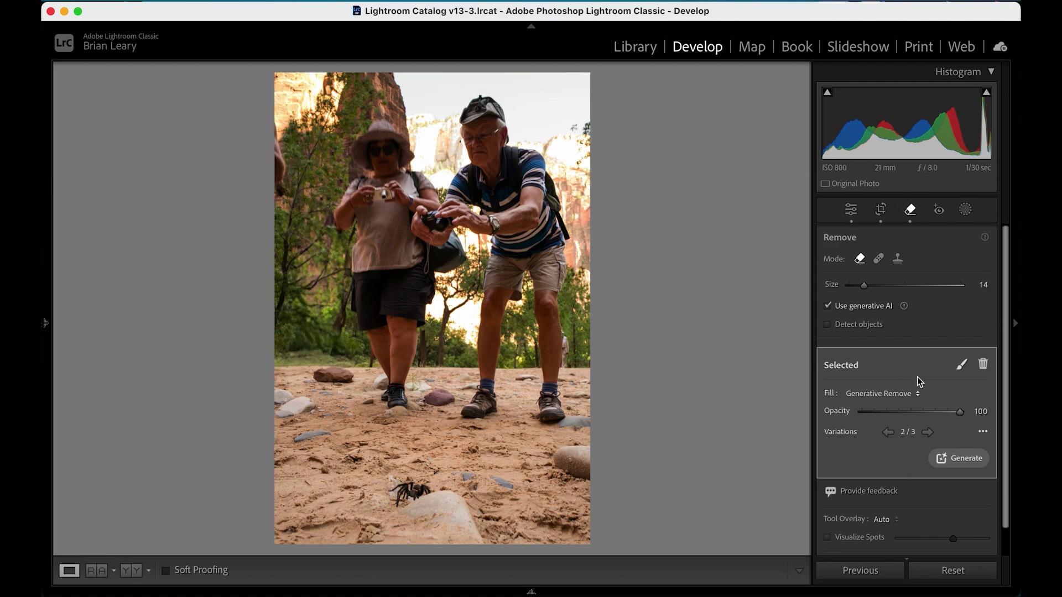
left_click(929, 433)
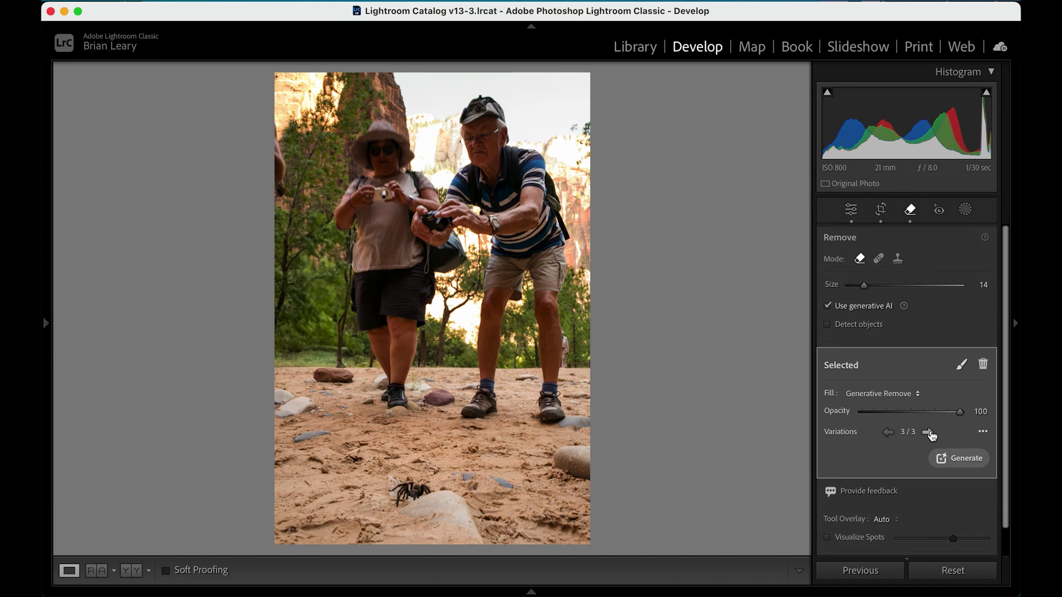
left_click(956, 459)
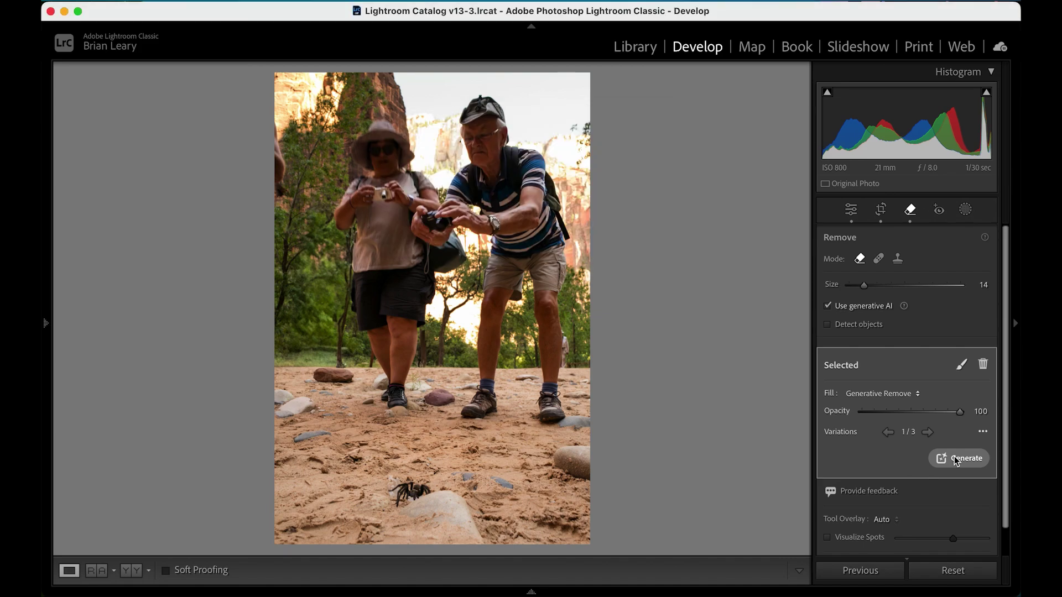
left_click(928, 435)
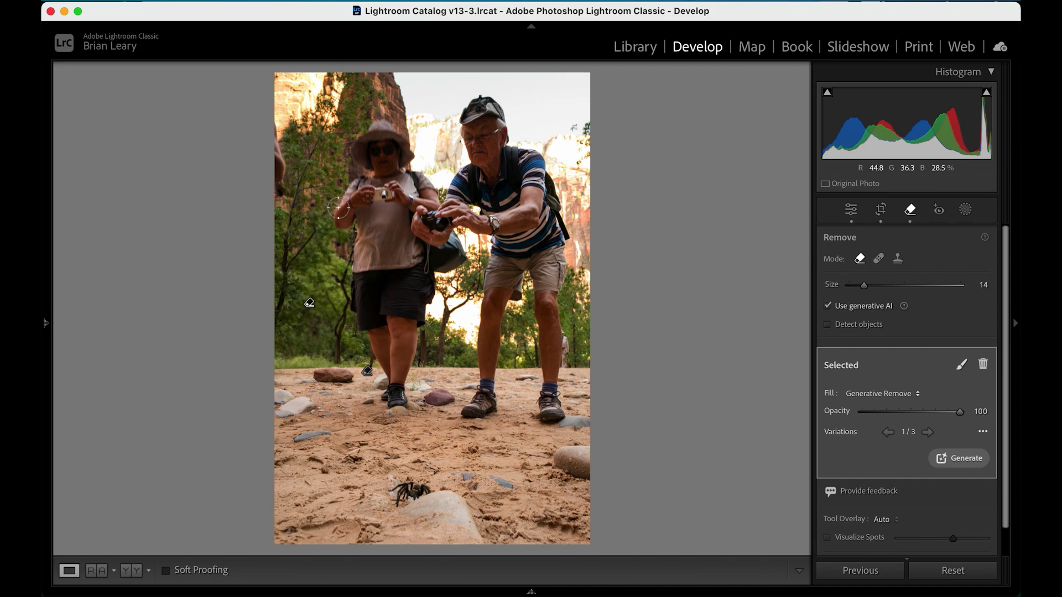
Erase the cut-off figure at the left edge with Generative Remove, then compare fill variations 2 and 3
left_click_drag(282, 189, 272, 125)
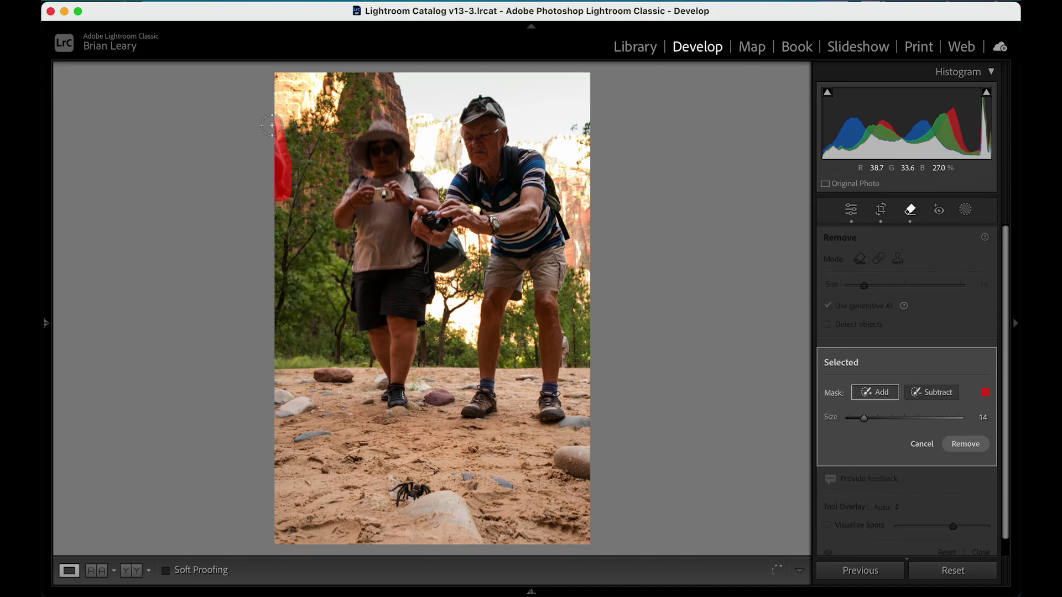
left_click(970, 449)
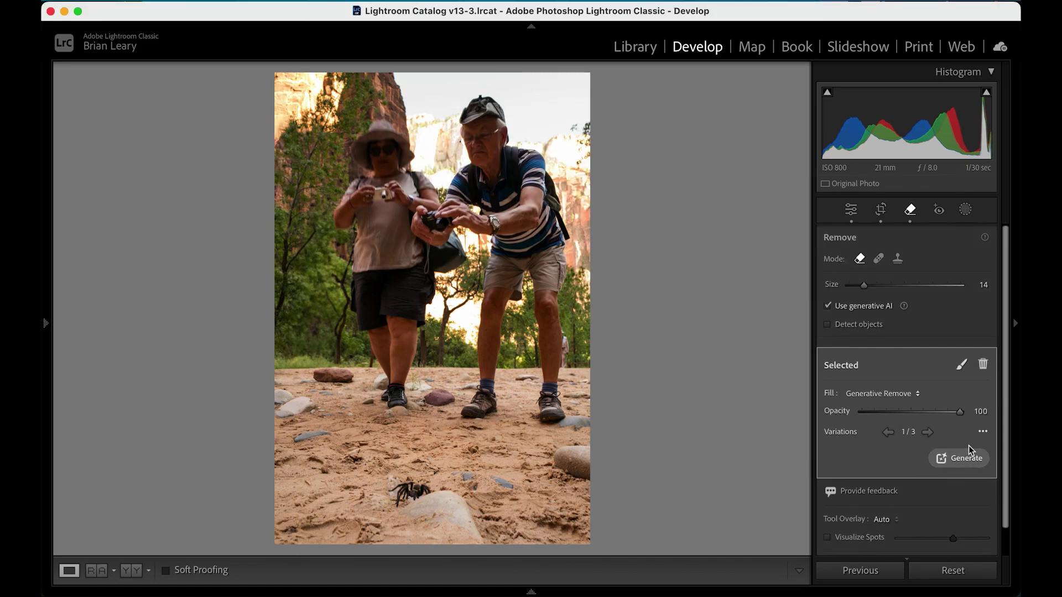
left_click(927, 433)
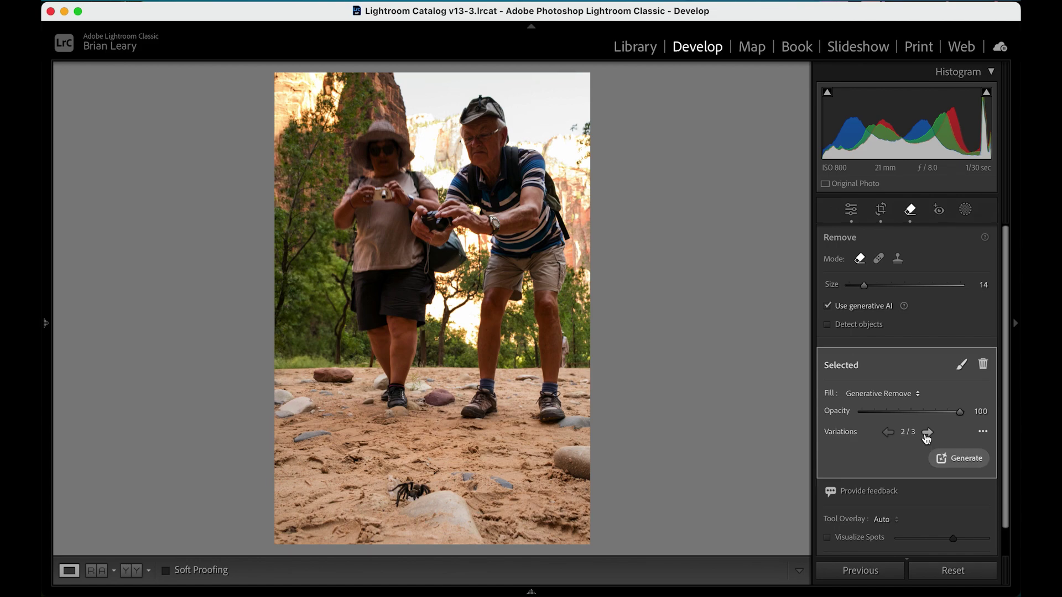
left_click(927, 434)
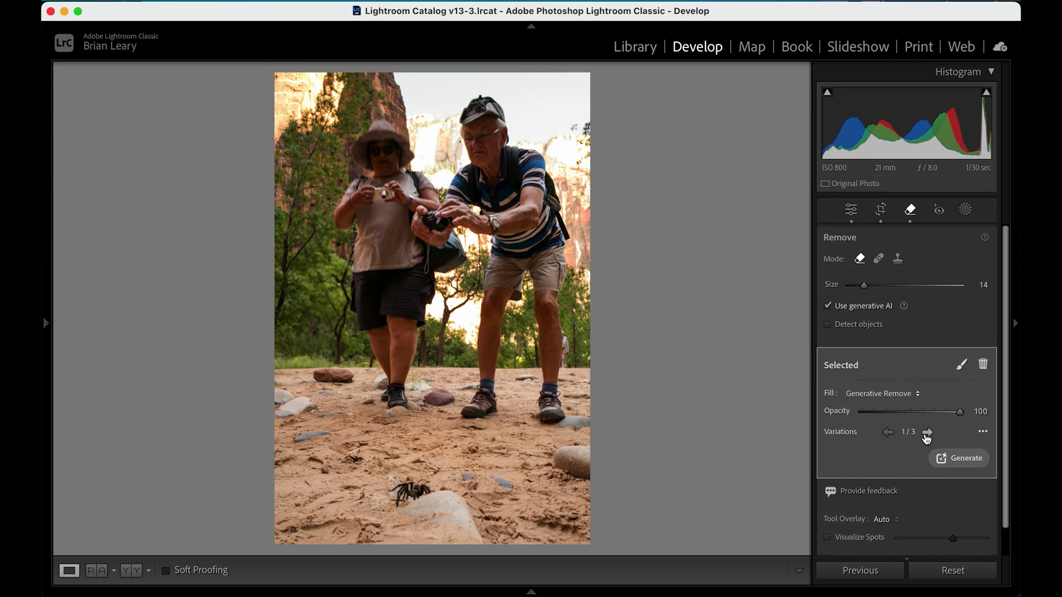
Clone over the facade window spot, sampling from better-matching windows up and to the right
left_click(909, 210)
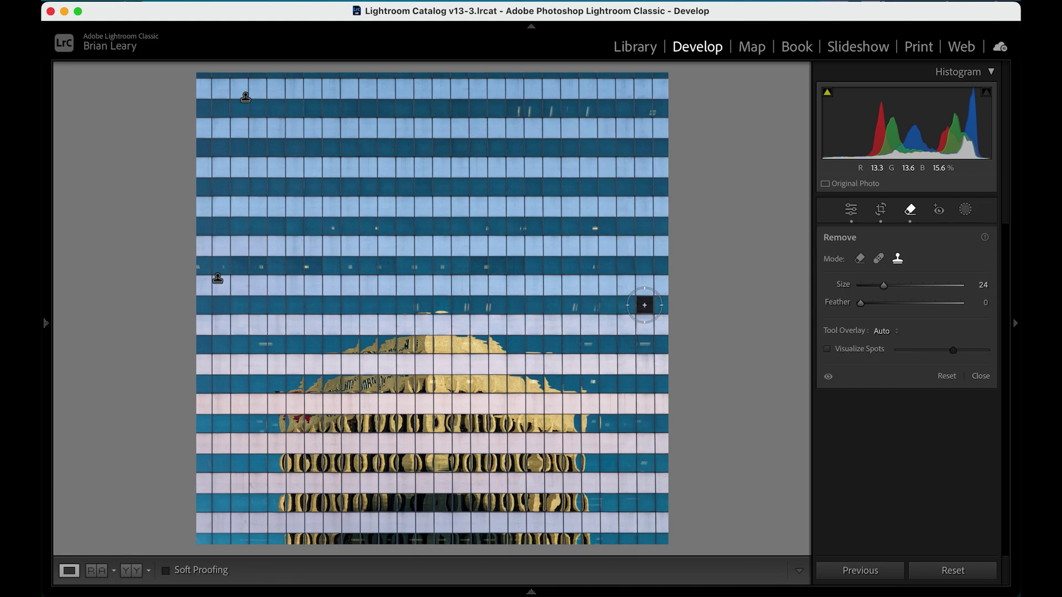
left_click(645, 305)
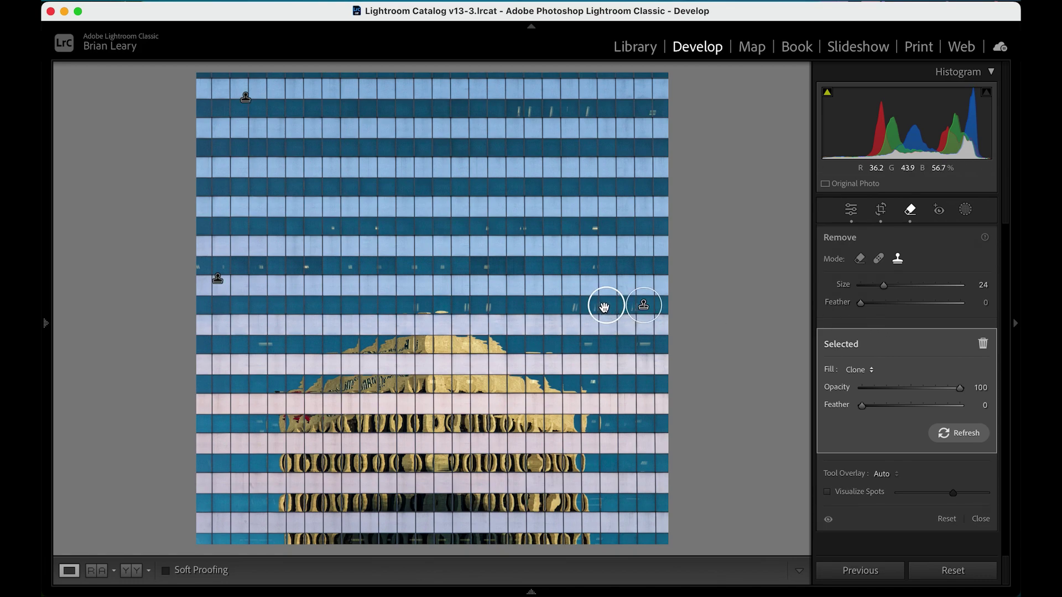
mouse_move(605, 305)
left_mouse_down()
mouse_move(612, 284)
mouse_move(641, 268)
left_mouse_up()
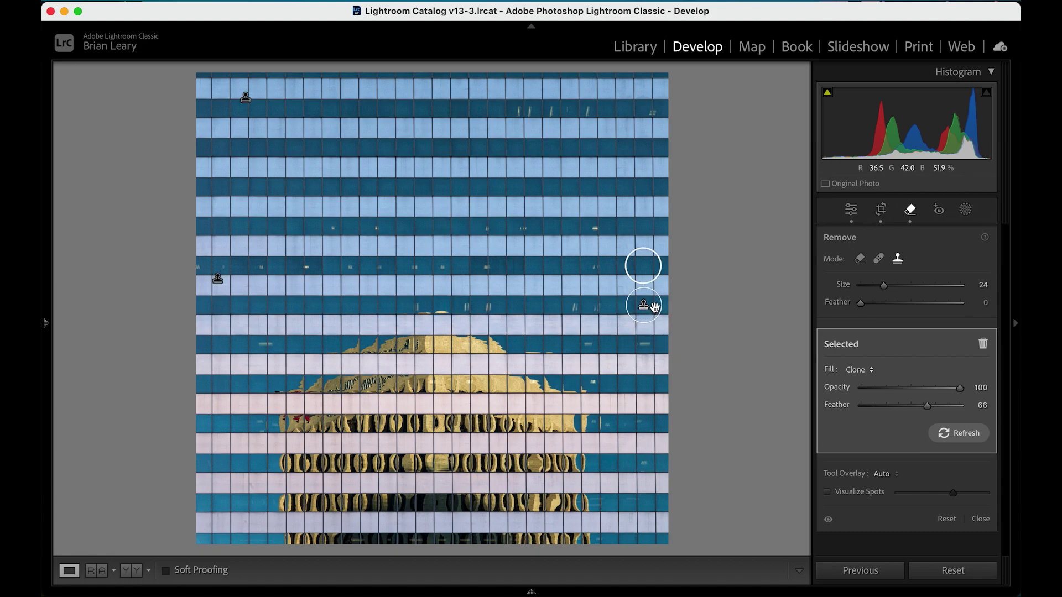
Shift the cloned facade patch slightly left so its windows line up with the grid
left_click(656, 308)
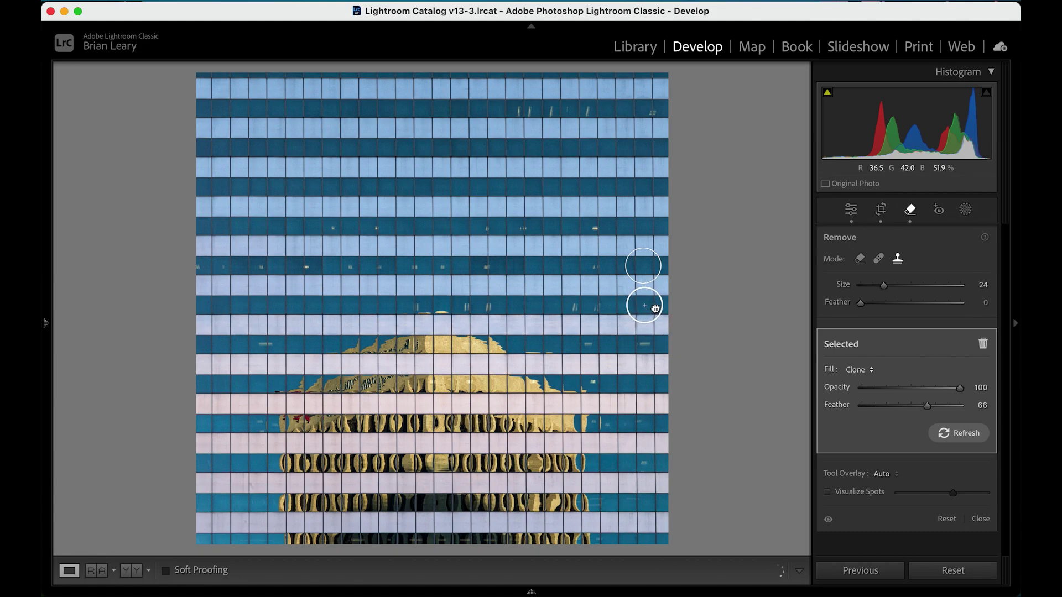
left_click_drag(655, 308, 654, 308)
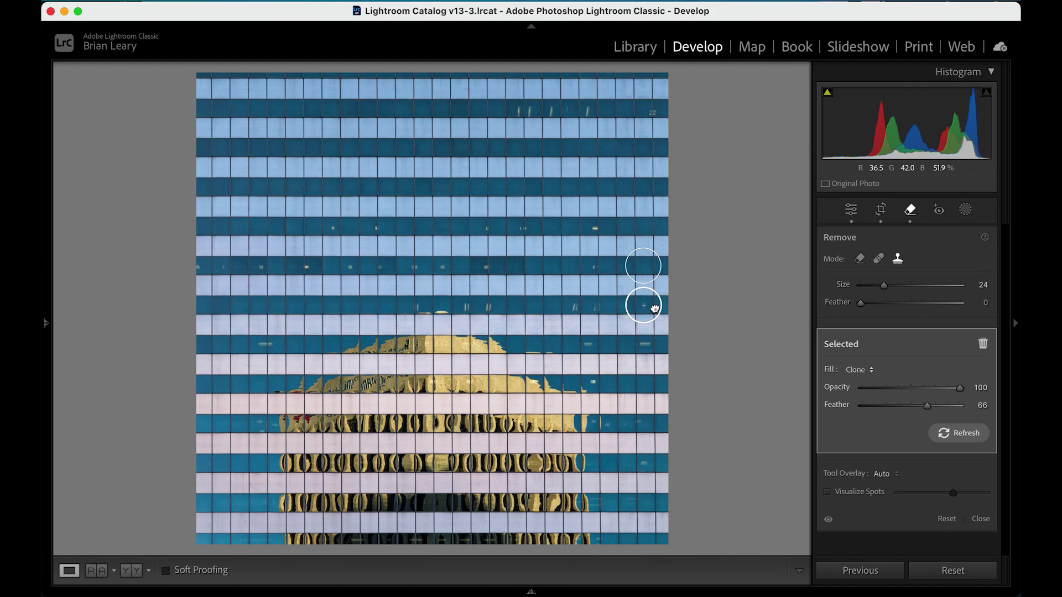